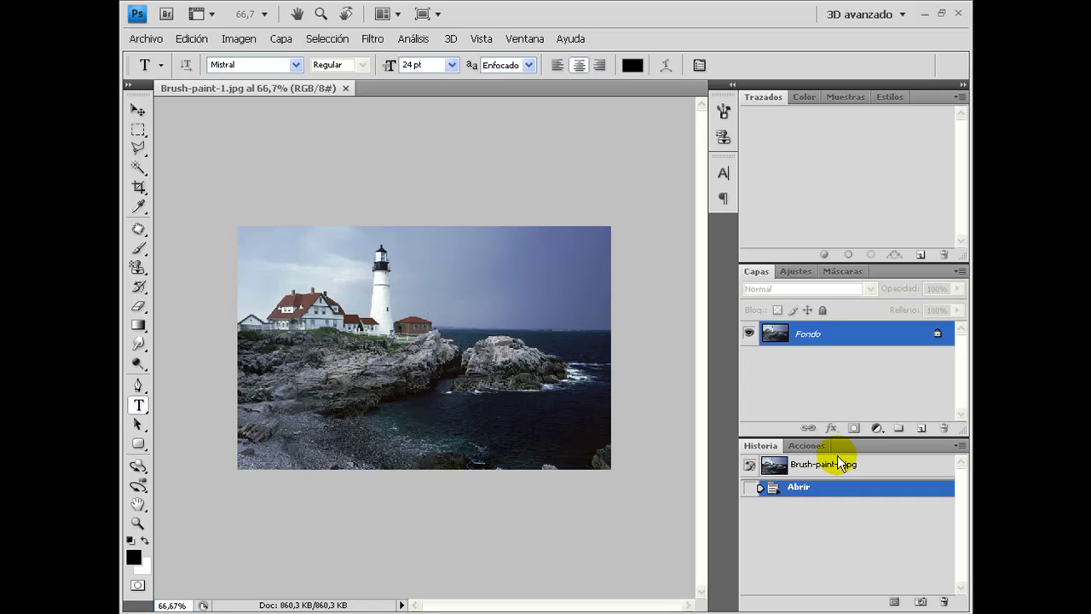
- Erase the whole canvas to white and add the empty layer Capa 1 above Fondo
ctrl+click(777, 333)
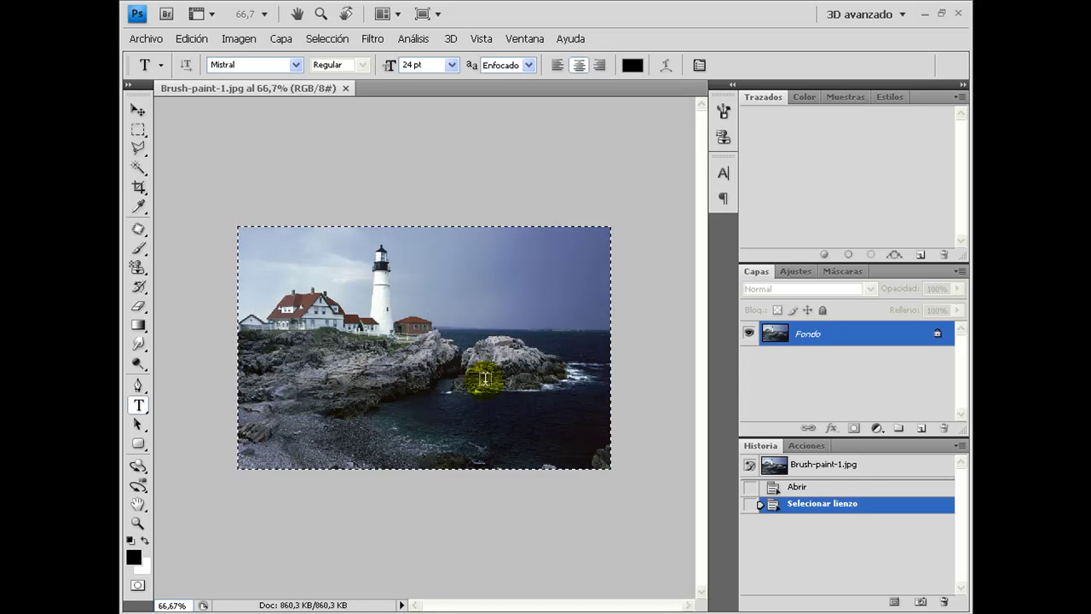
key(Delete)
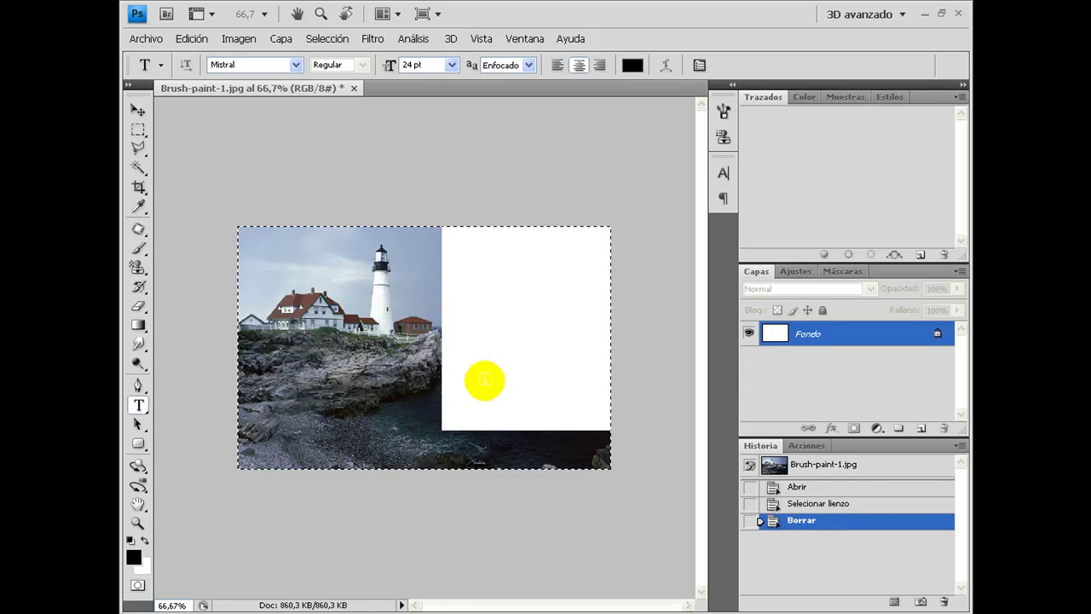
click(922, 429)
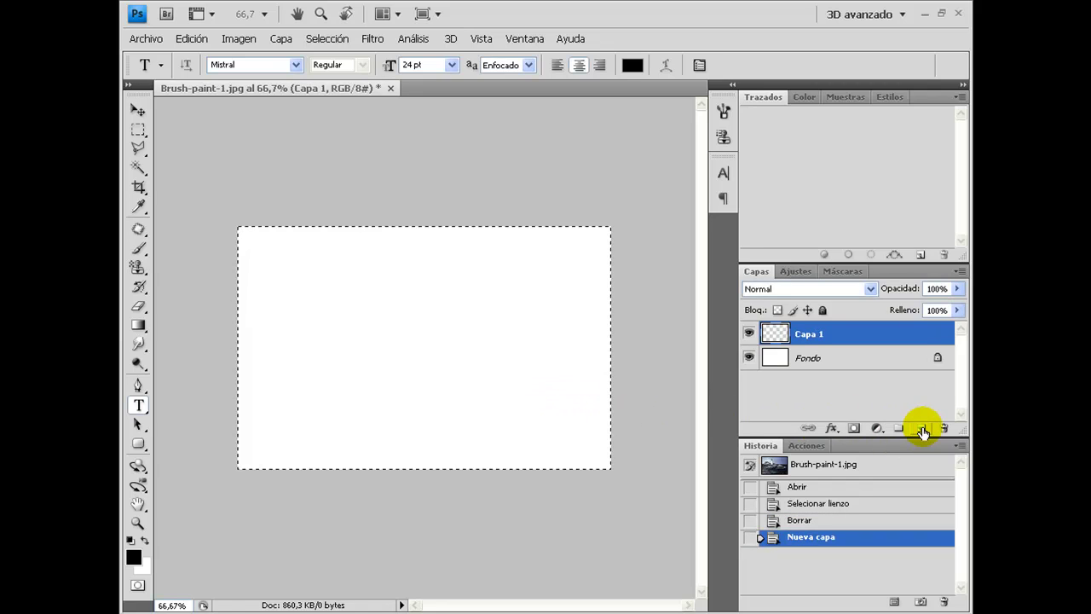
- Choose the History Brush and append the Pinceles gruesos set to the brush presets
click(141, 286)
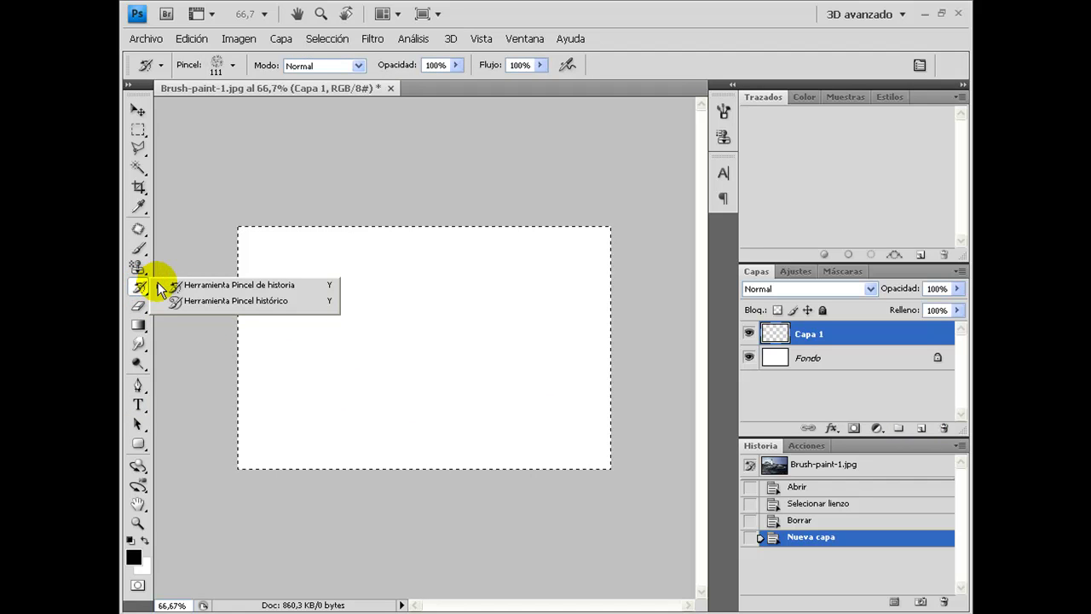
click(196, 284)
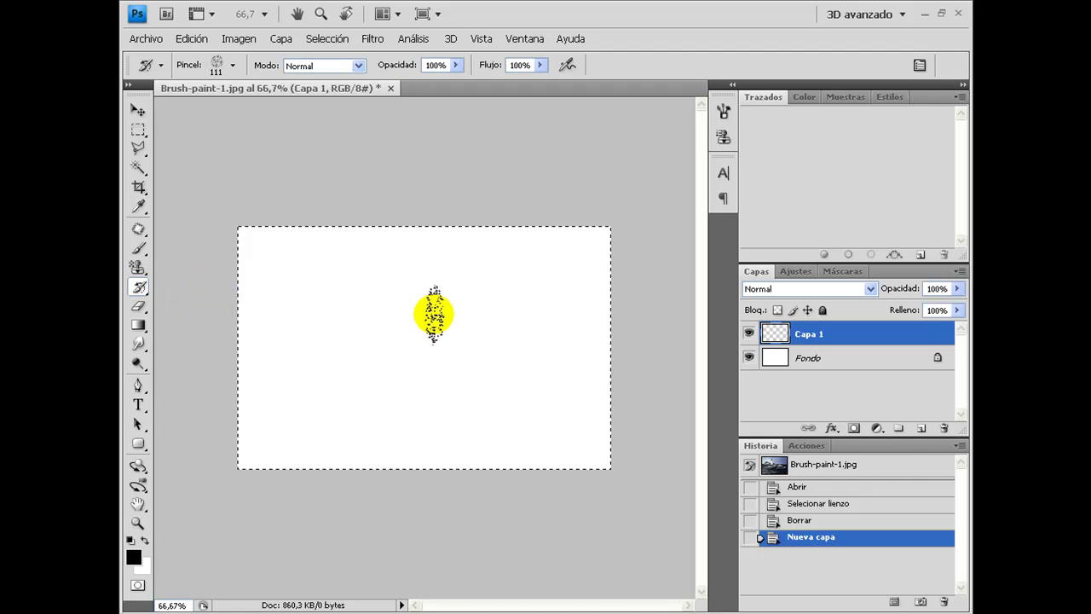
right_click(434, 313)
click(640, 330)
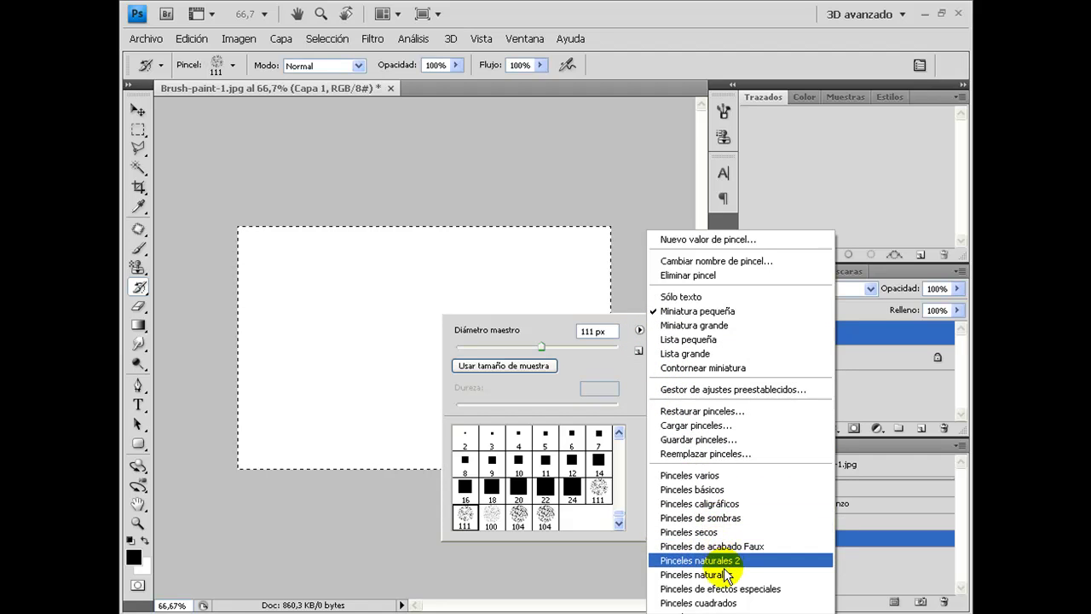
click(690, 610)
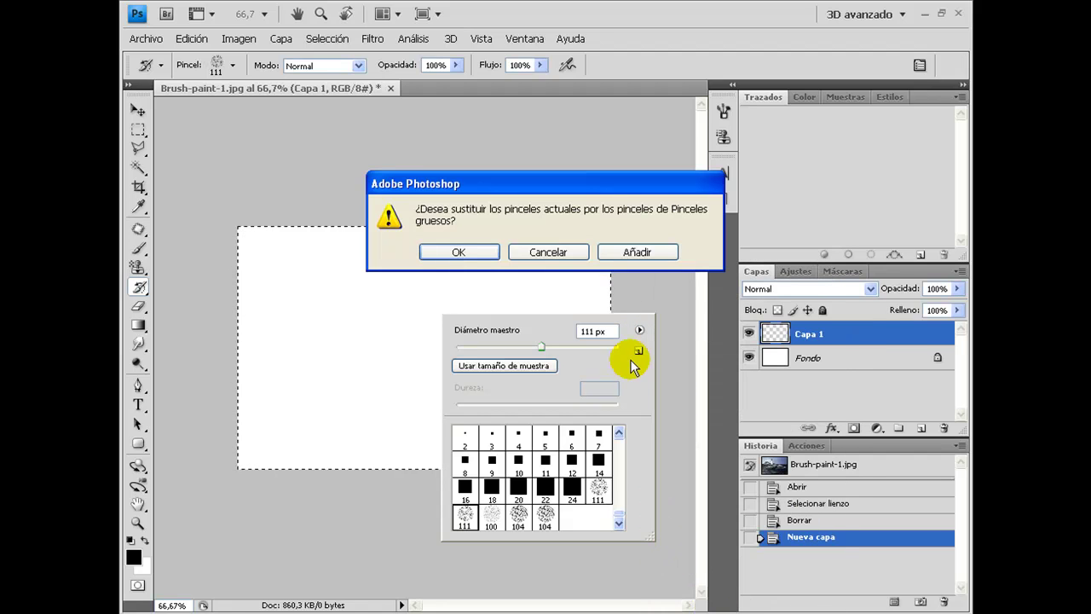
click(635, 253)
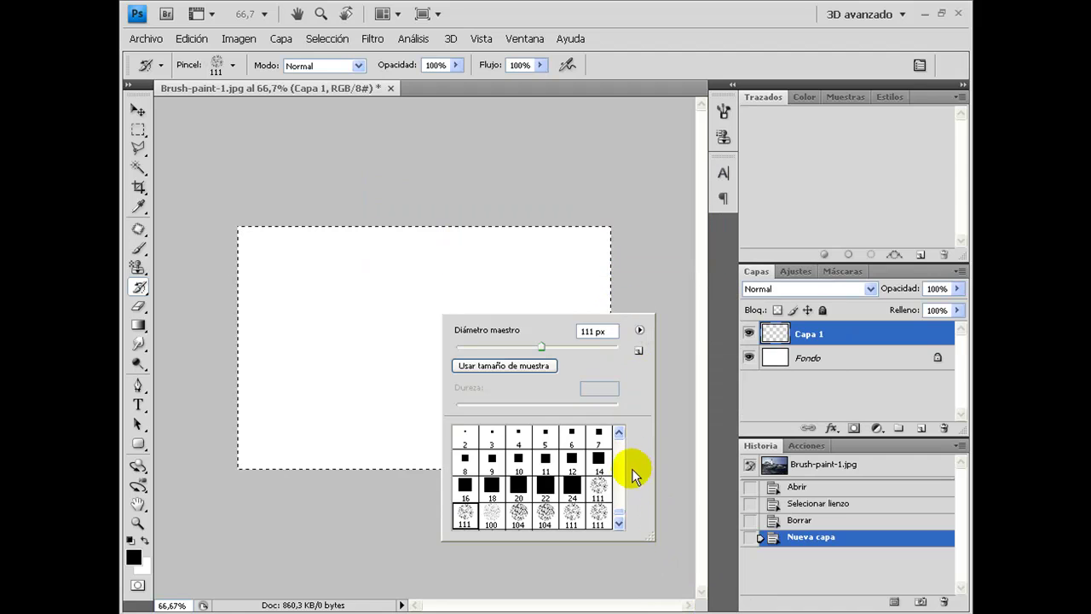
- Replace the presets with Pinceles gruesos and pick the 111 px Cerdas planas brush
click(621, 521)
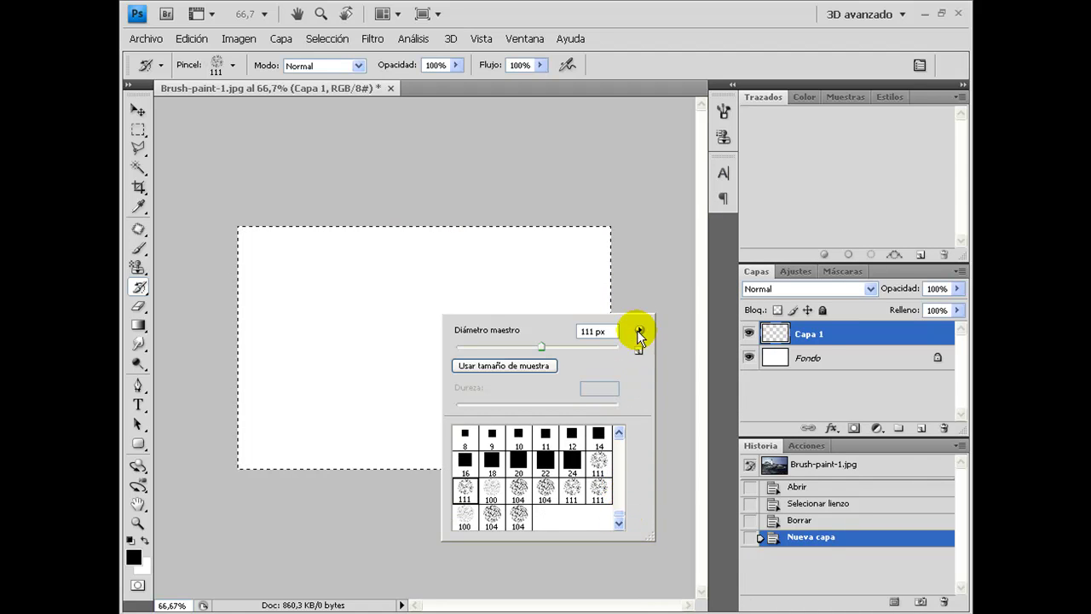
click(639, 330)
click(691, 609)
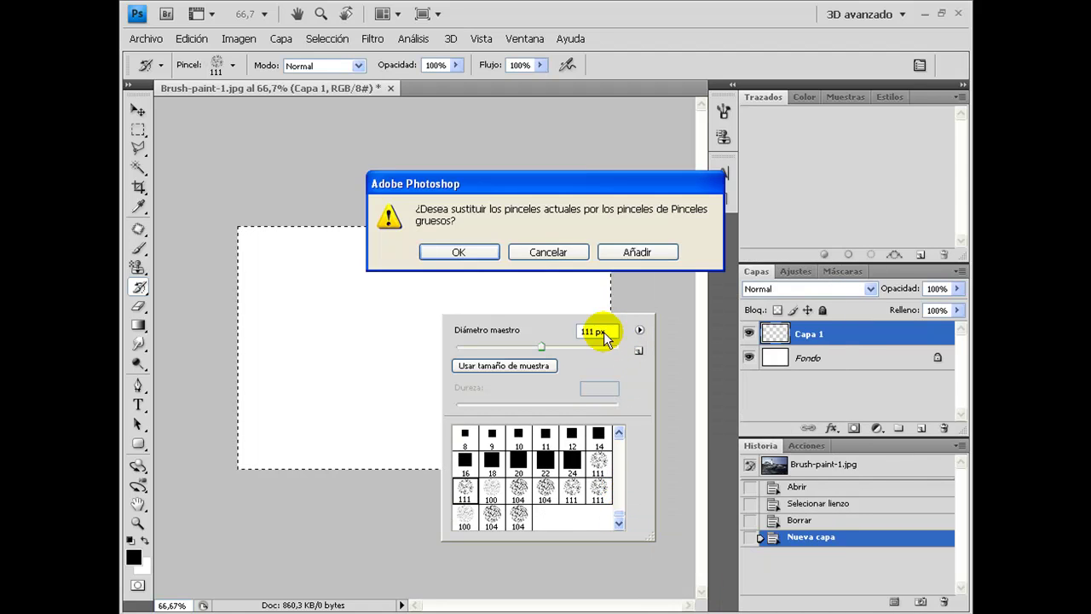
click(457, 253)
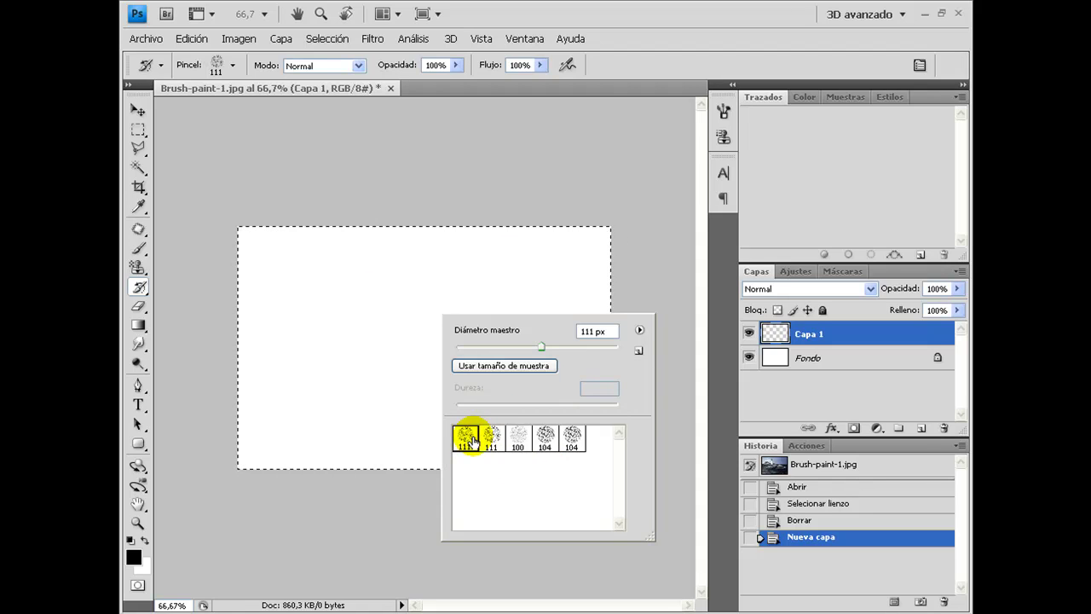
click(464, 440)
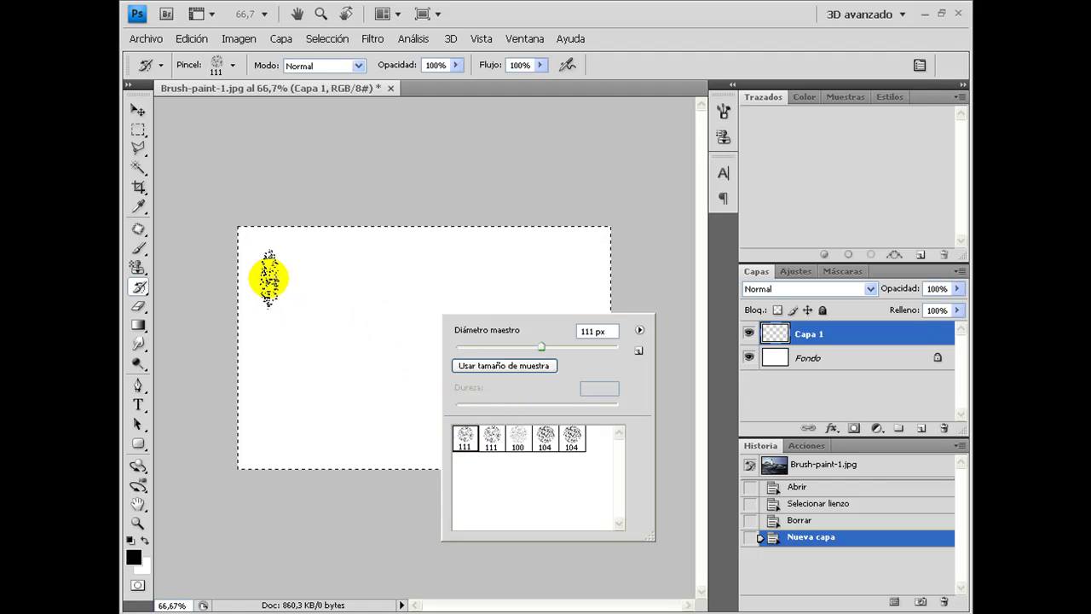
- Paint History Brush strokes across Capa 1 to reveal the lighthouse, houses, sea, rocks and sky
click(266, 275)
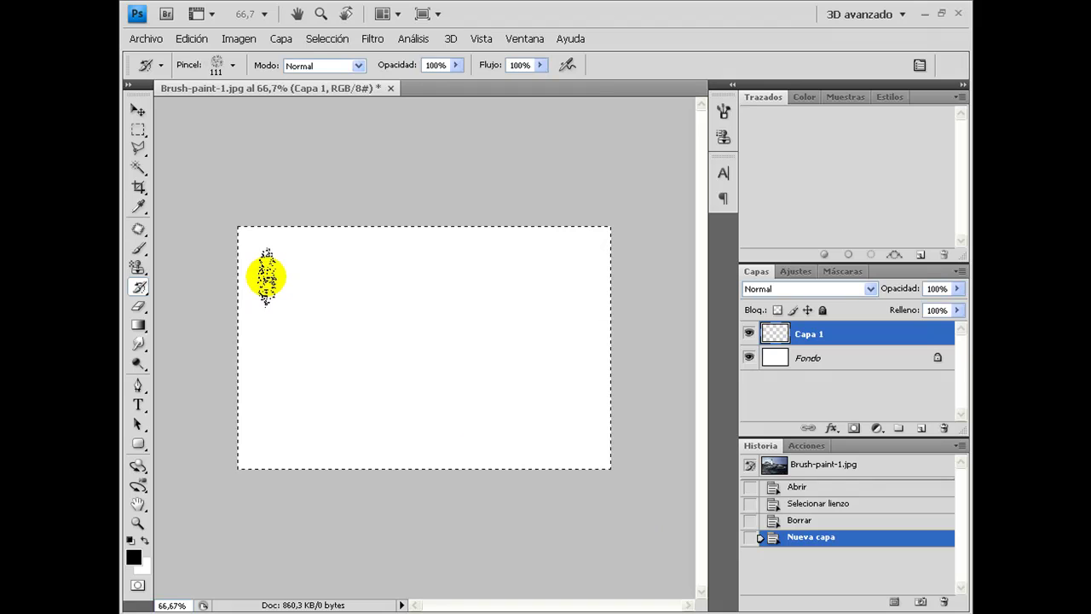
mouse_move(267, 275)
mouse_down()
mouse_move(580, 275)
mouse_move(580, 316)
mouse_up()
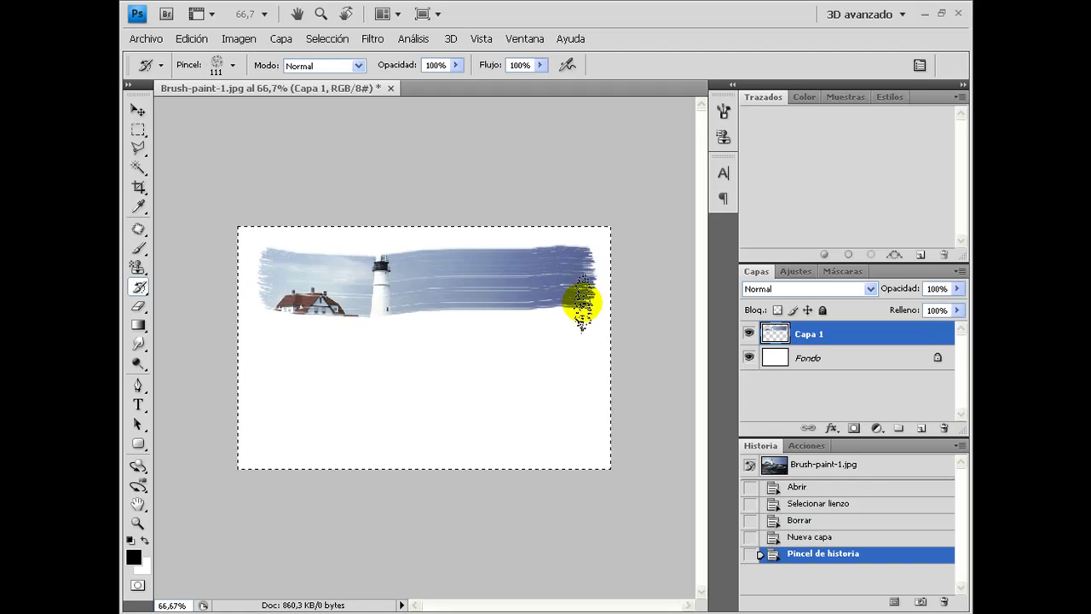
mouse_move(372, 296)
mouse_down()
mouse_move(251, 298)
mouse_move(292, 316)
mouse_move(258, 335)
mouse_move(570, 336)
mouse_move(583, 337)
mouse_move(585, 361)
mouse_move(575, 378)
mouse_move(264, 377)
mouse_move(543, 388)
mouse_up()
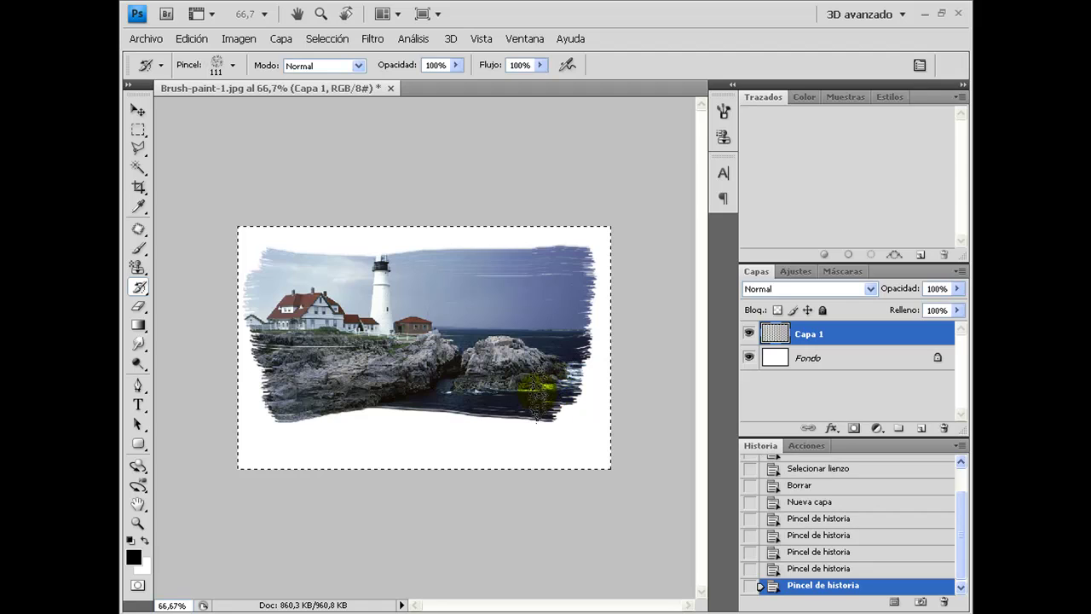
mouse_move(542, 396)
mouse_down()
mouse_move(314, 388)
mouse_move(365, 365)
mouse_up()
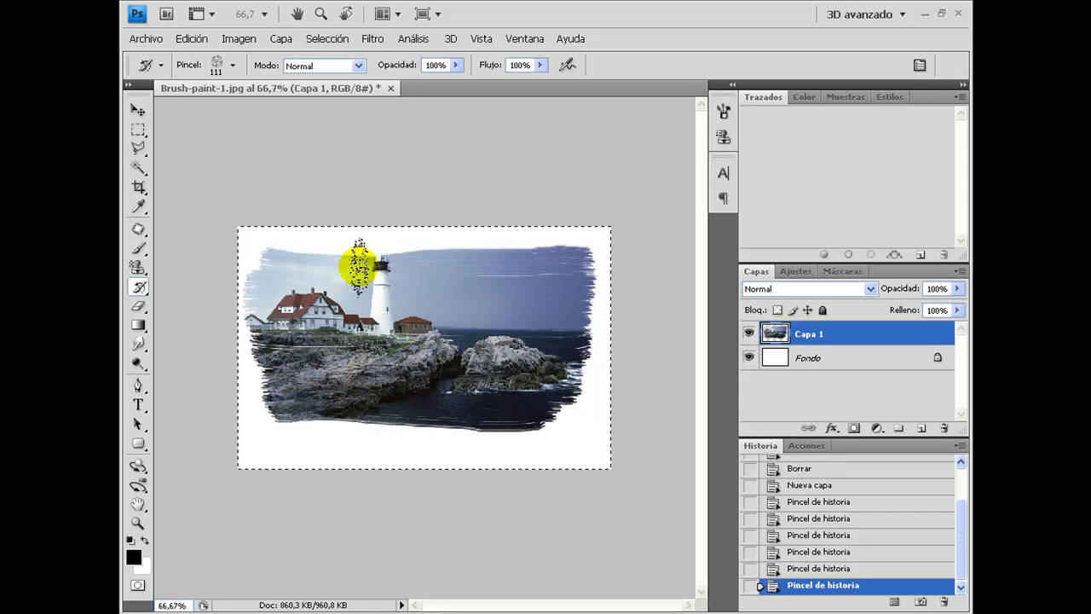
mouse_move(279, 269)
mouse_down()
mouse_move(365, 258)
mouse_move(503, 276)
mouse_move(565, 272)
mouse_move(566, 263)
mouse_move(312, 271)
mouse_up()
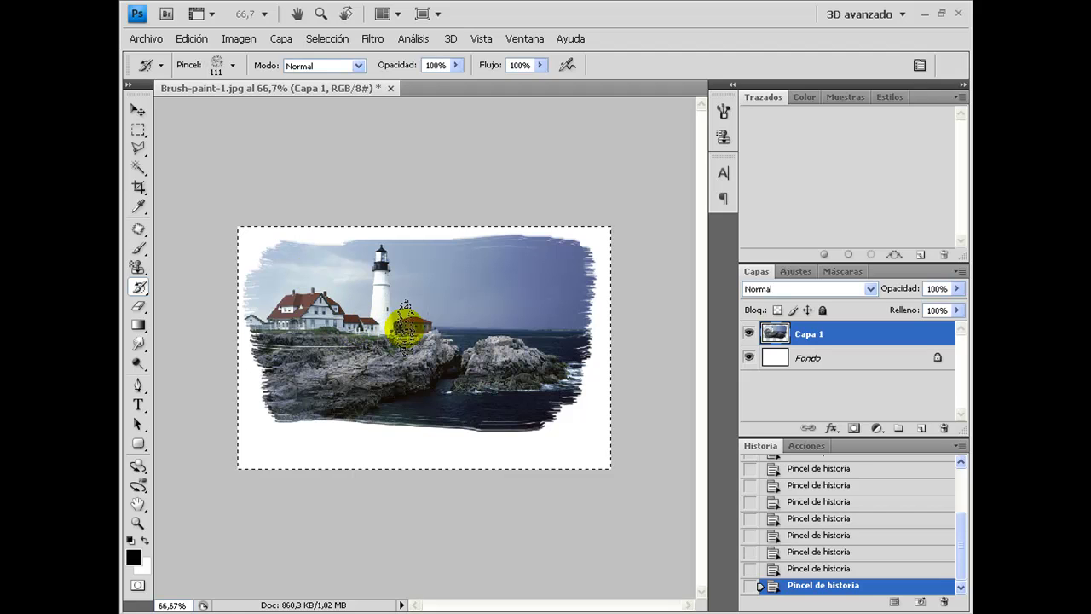
- Switch to the Cerdas ásperas planas brush and paint more strokes along the bottom edge
right_click(406, 325)
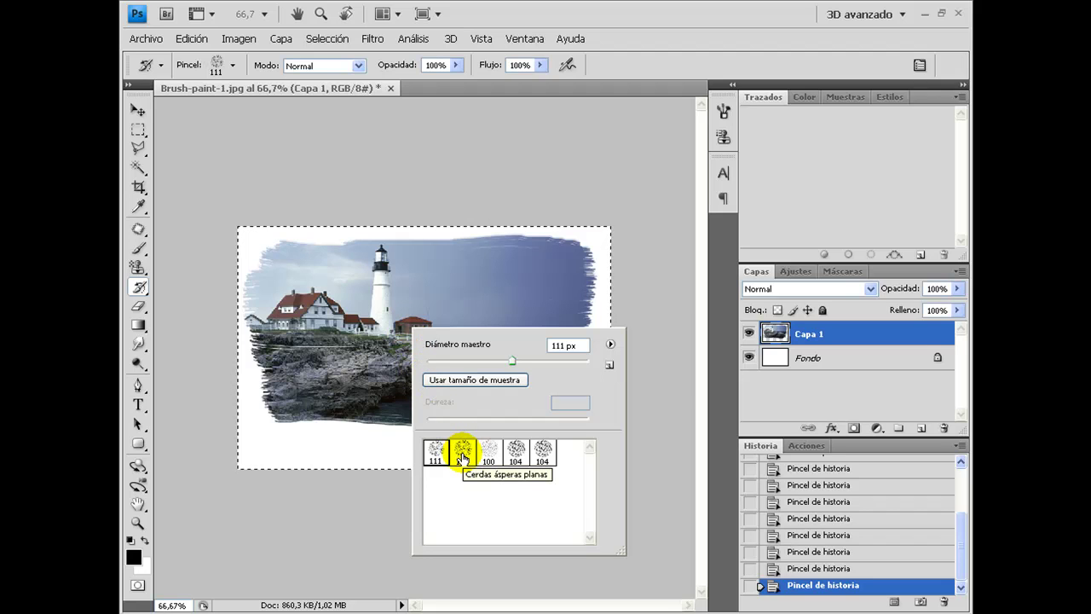
click(462, 453)
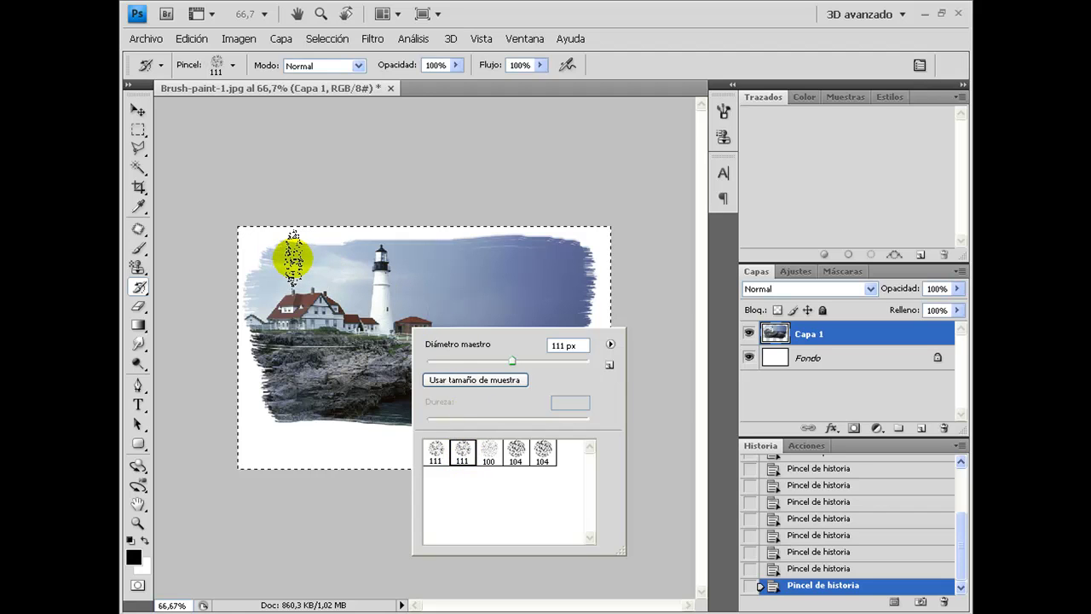
click(295, 257)
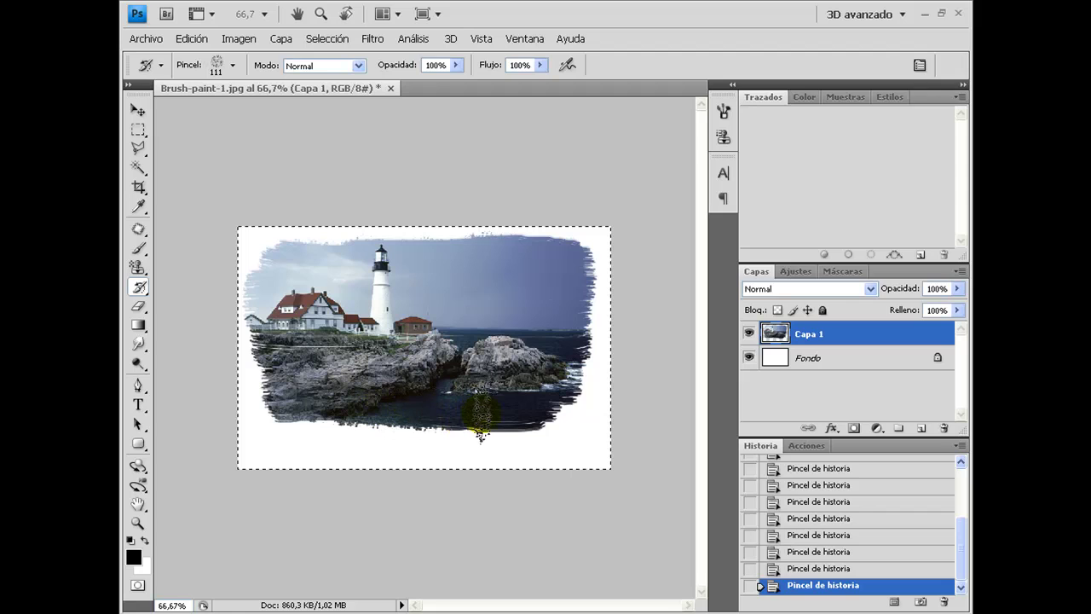
drag(552, 414, 552, 416)
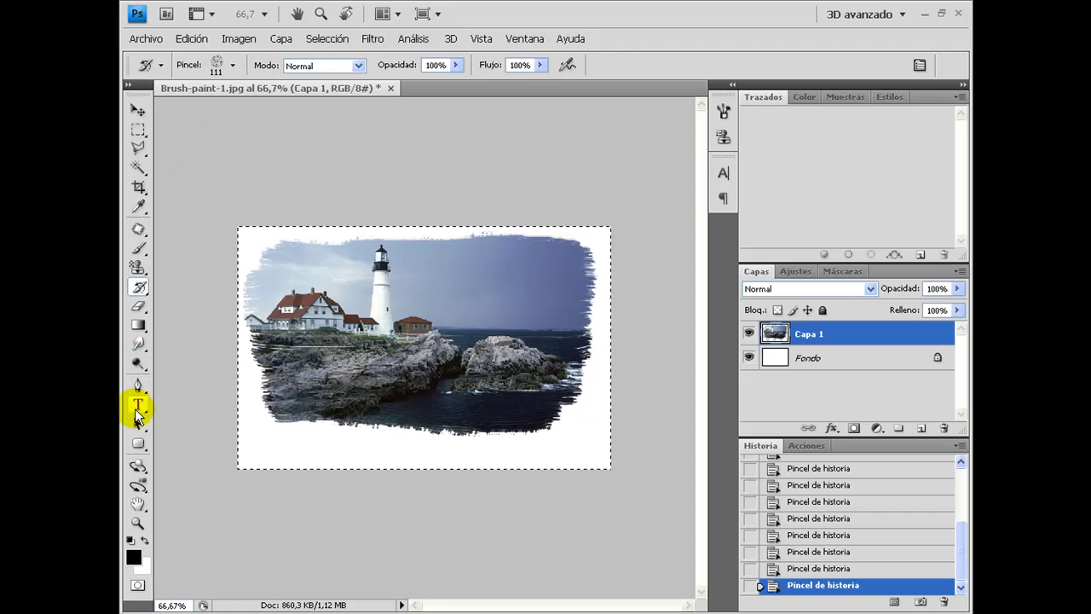
- Add a horizontal text box under the photo reading 'el faro de Vigo' in 24 pt Mistral
click(135, 409)
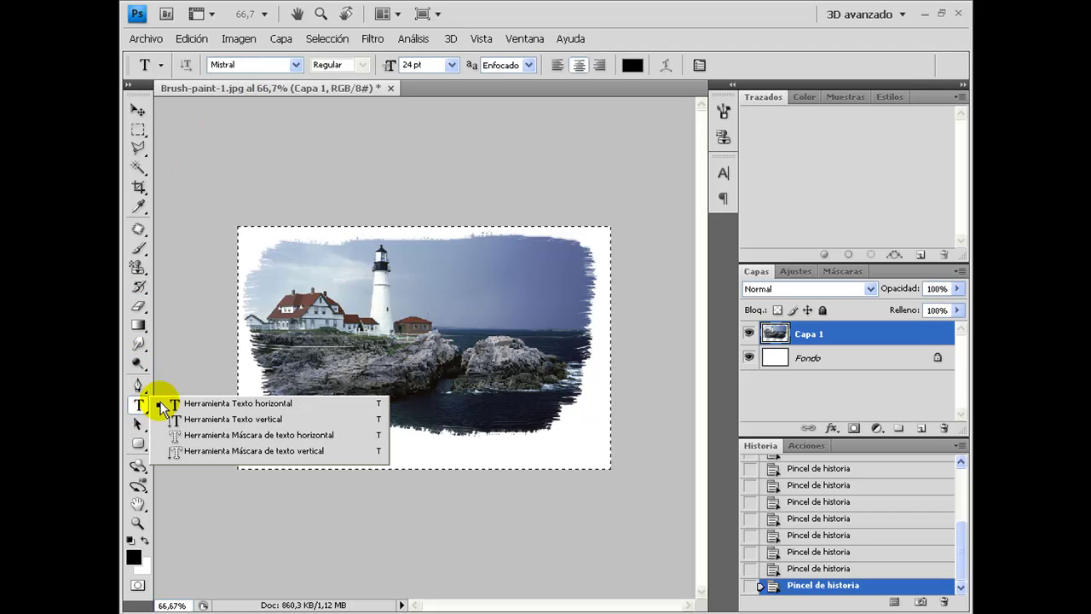
click(197, 404)
drag(237, 429, 610, 468)
text(el faro de Vigo)
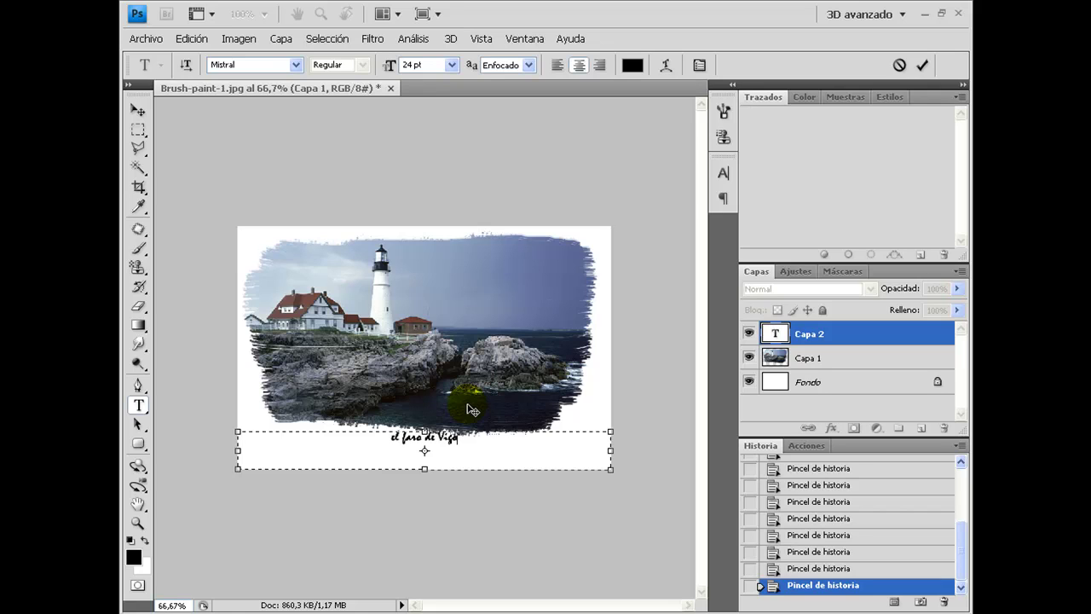
click(139, 110)
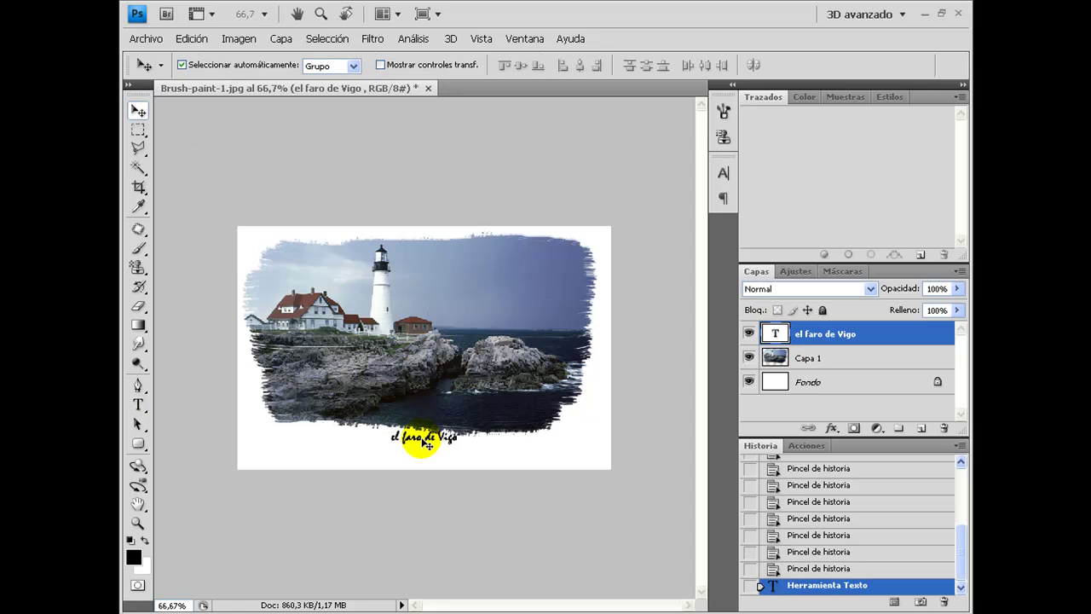
- Drag the 'el faro de Vigo' caption slightly down to sit just below the photo
drag(426, 445, 423, 448)
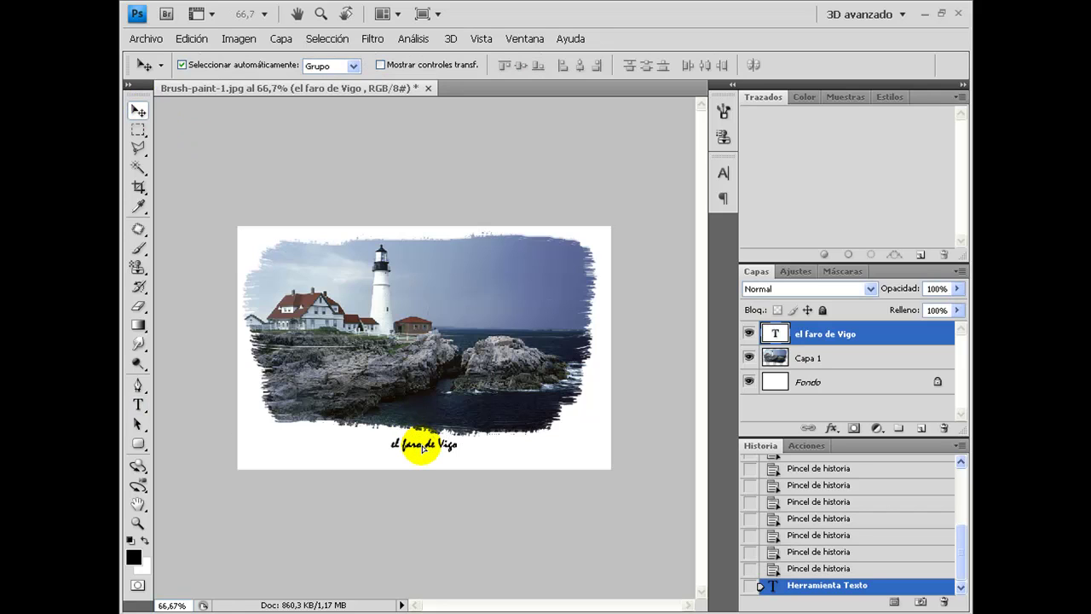
drag(424, 452, 423, 452)
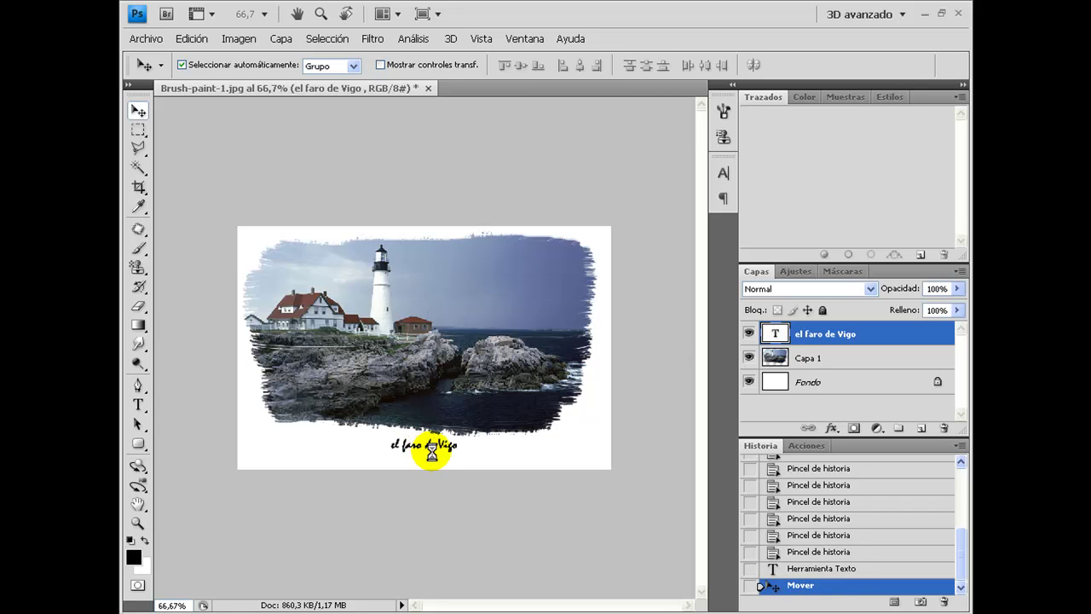